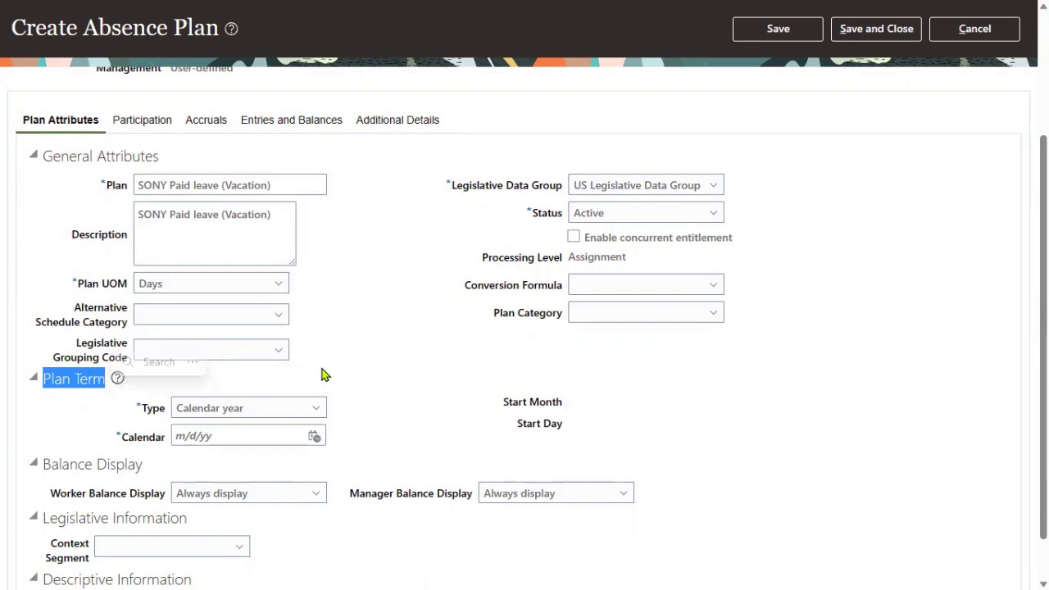
# - Review the plan term types, keeping Calendar year, and highlight the Accrual type and Plan Term heading
pyautogui.click(313, 408)
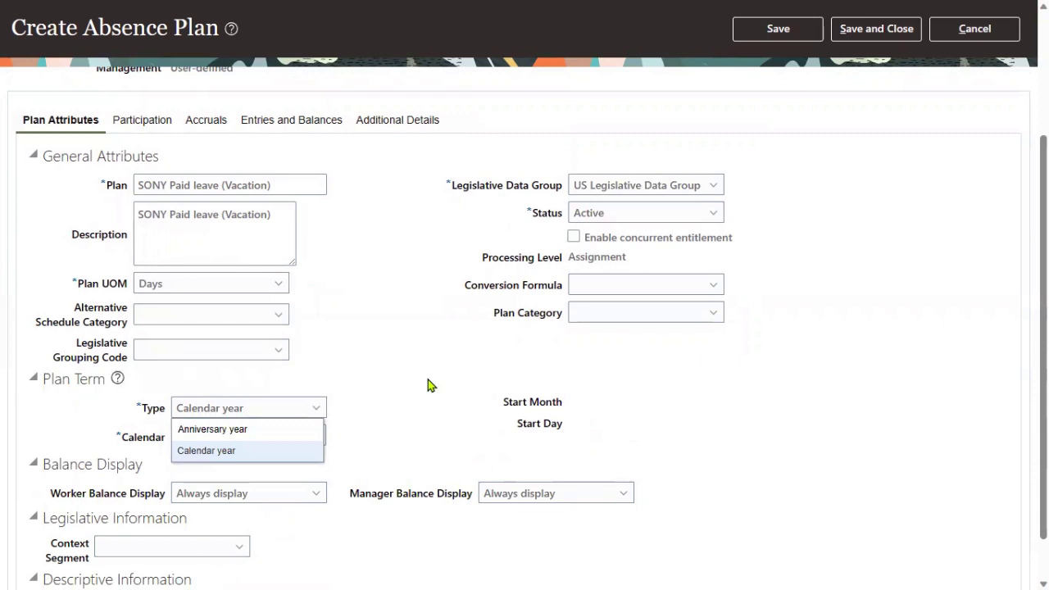
pyautogui.click(437, 358)
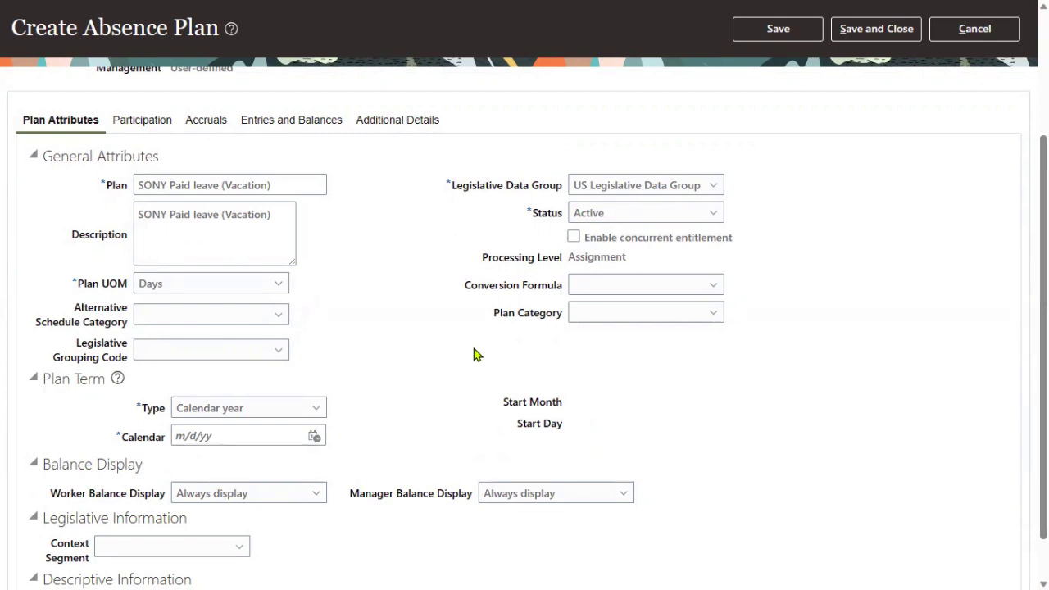
pyautogui.scroll(2, 392, 248)
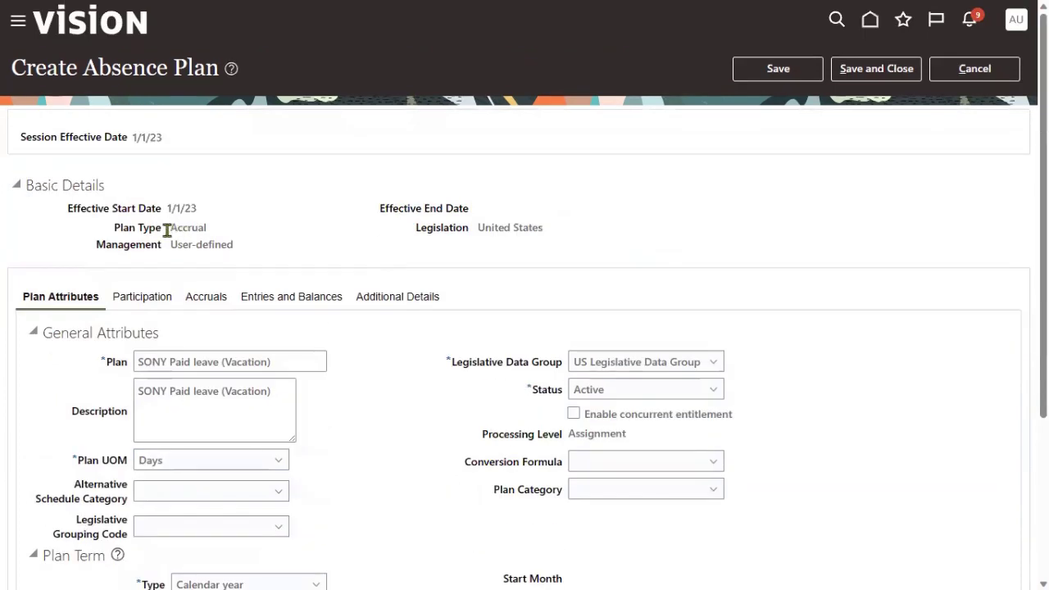
pyautogui.moveTo(170, 229); pyautogui.dragTo(211, 232)
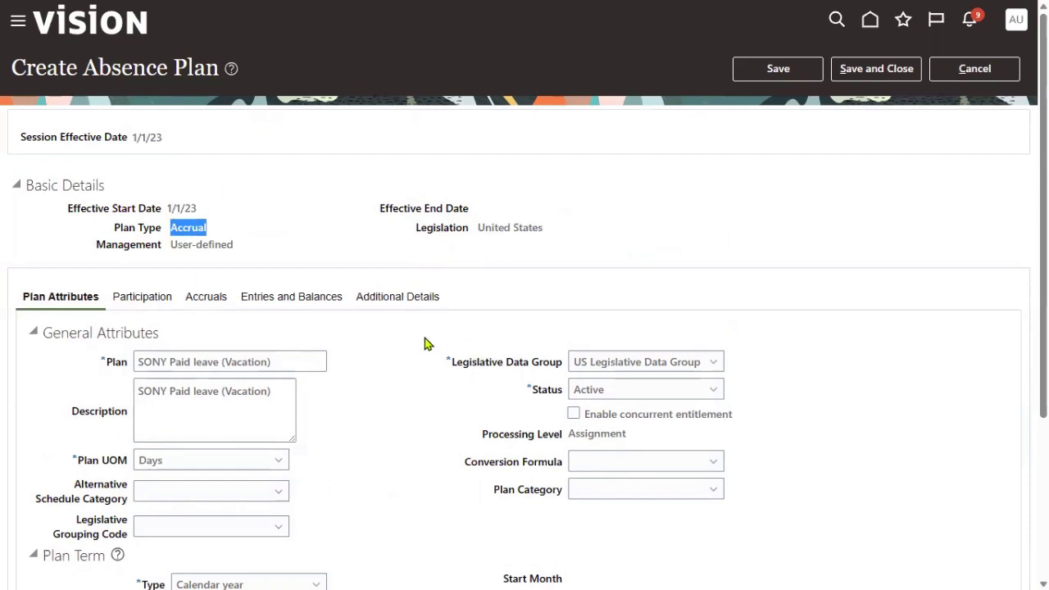
pyautogui.scroll(-3, 424, 338)
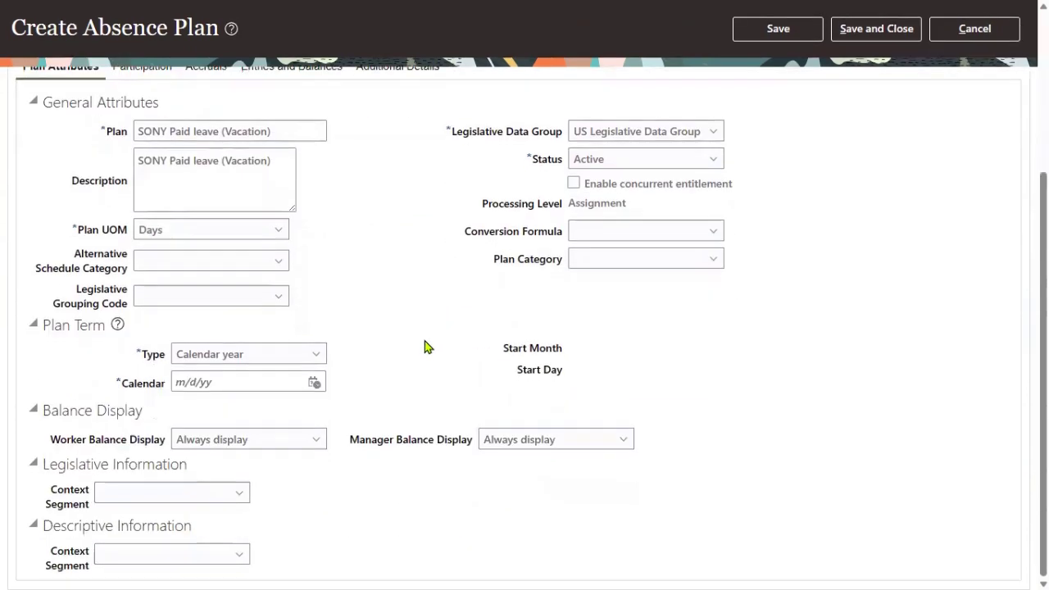
pyautogui.moveTo(44, 324); pyautogui.dragTo(115, 329)
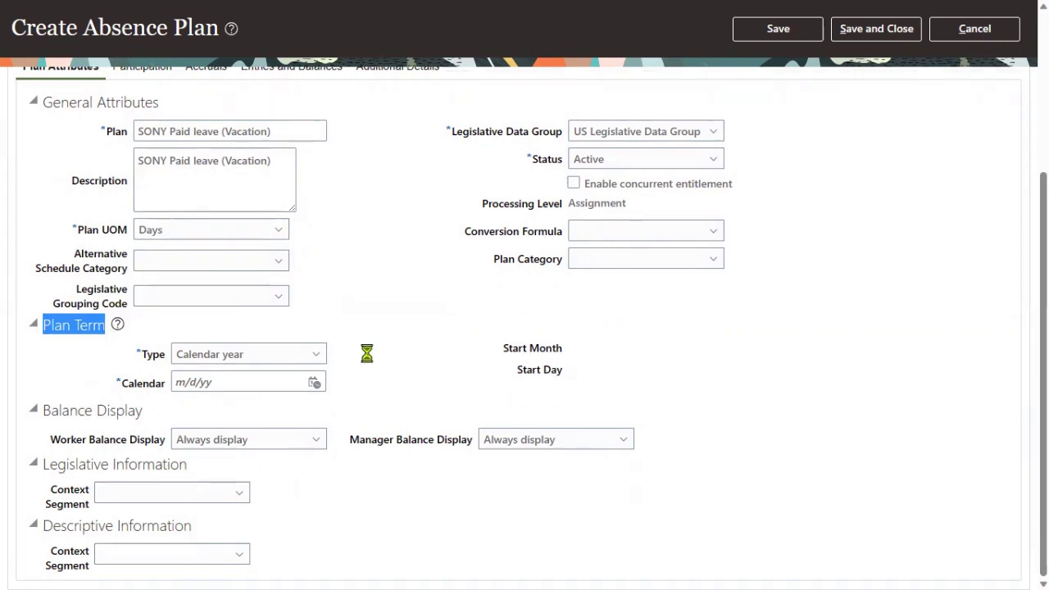
# - Keep Calendar year and set the plan term calendar date to 1 January 2023 (1/1/23)
pyautogui.click(316, 358)
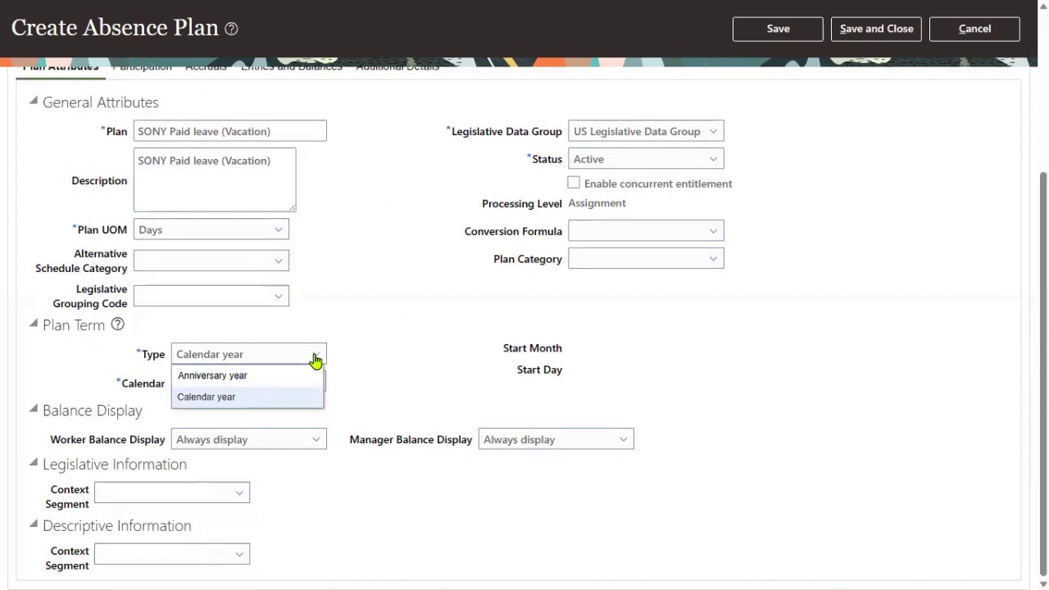
pyautogui.click(315, 358)
pyautogui.click(315, 382)
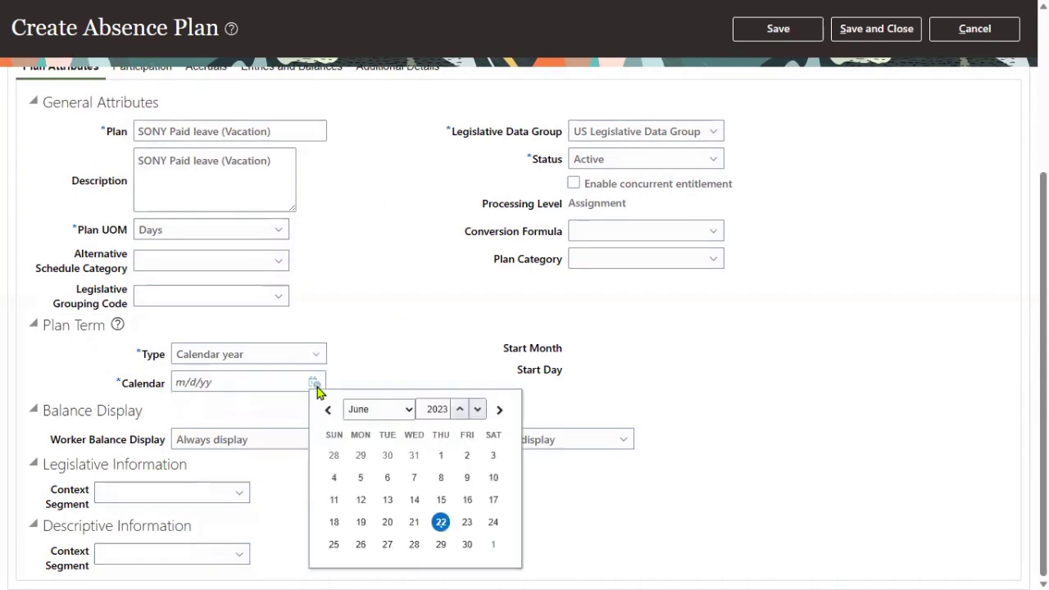
pyautogui.click(377, 410)
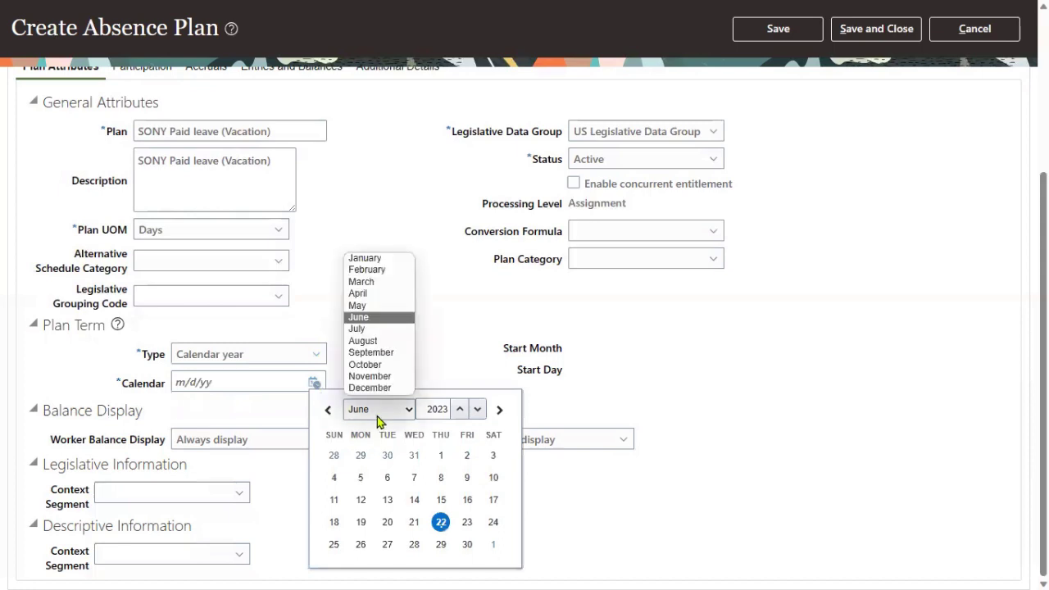
pyautogui.click(383, 262)
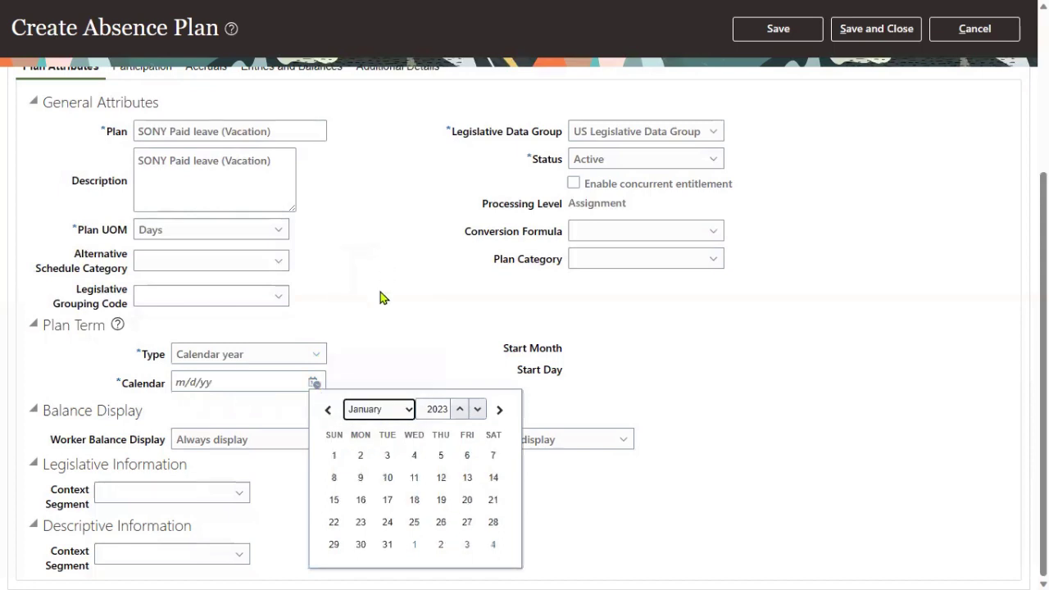
pyautogui.click(335, 459)
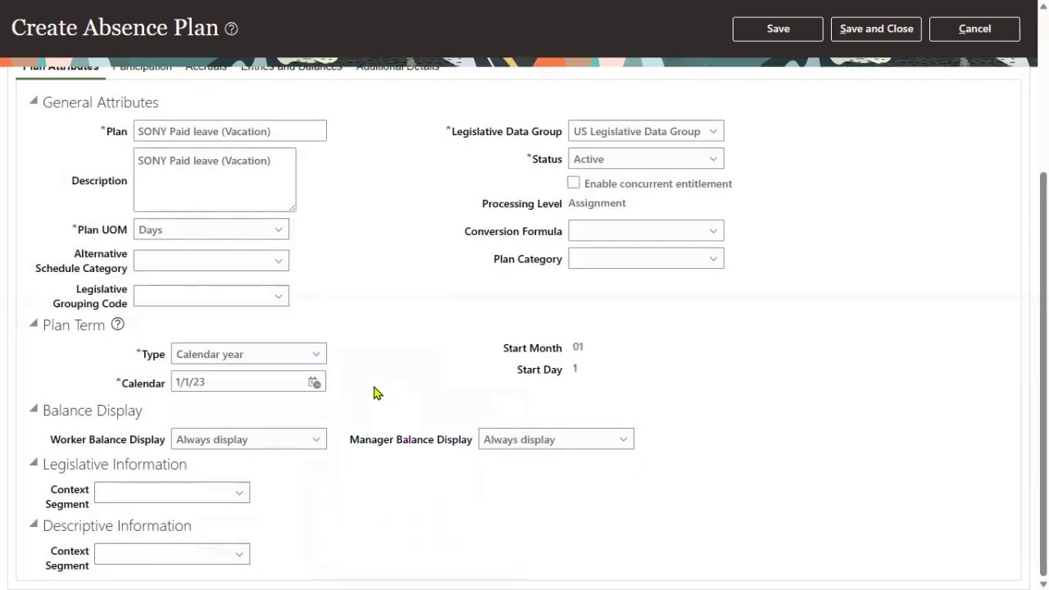
pyautogui.moveTo(213, 382); pyautogui.dragTo(175, 383)
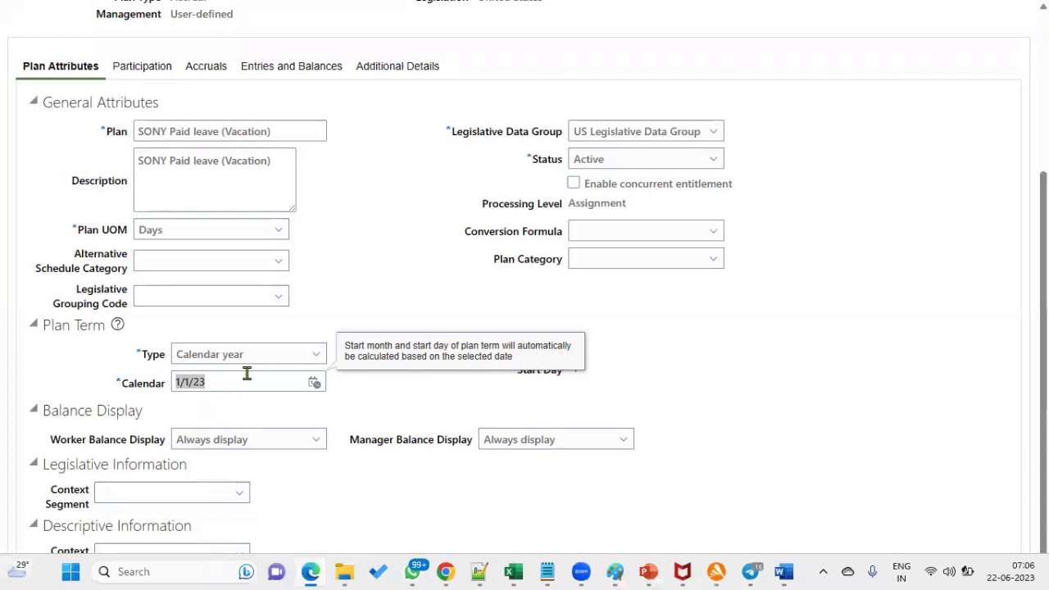
# - Switch the plan term type from Calendar year to Anniversary year and view the Hire date event rule
pyautogui.click(276, 356)
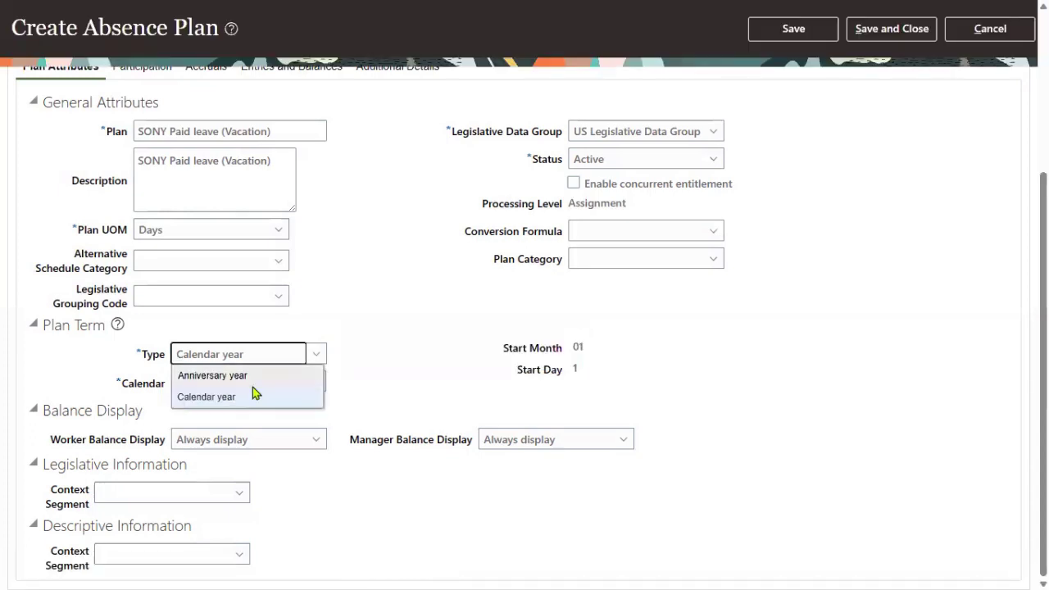
pyautogui.click(246, 376)
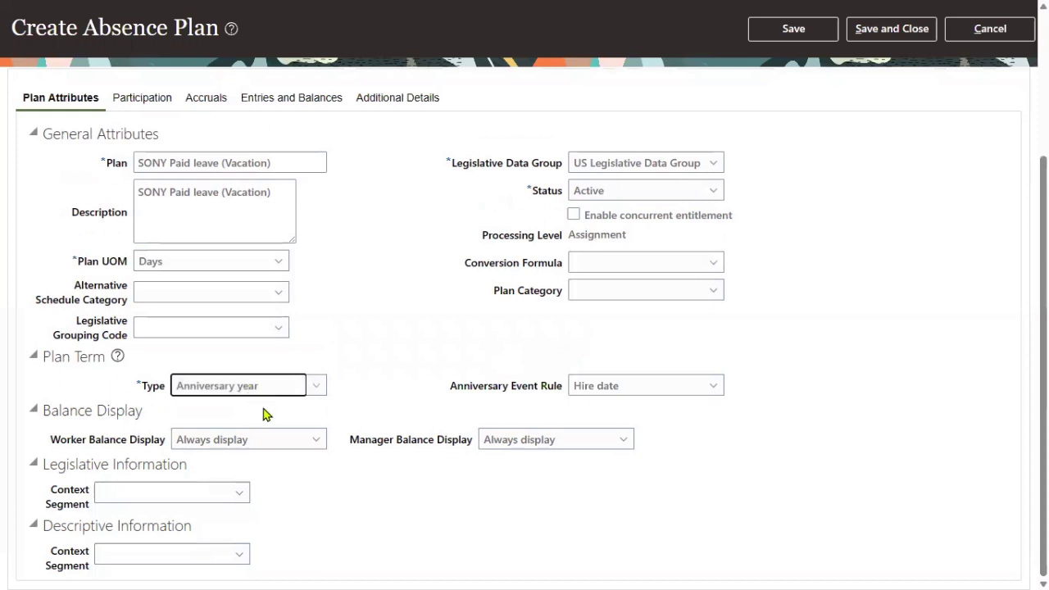
pyautogui.click(704, 392)
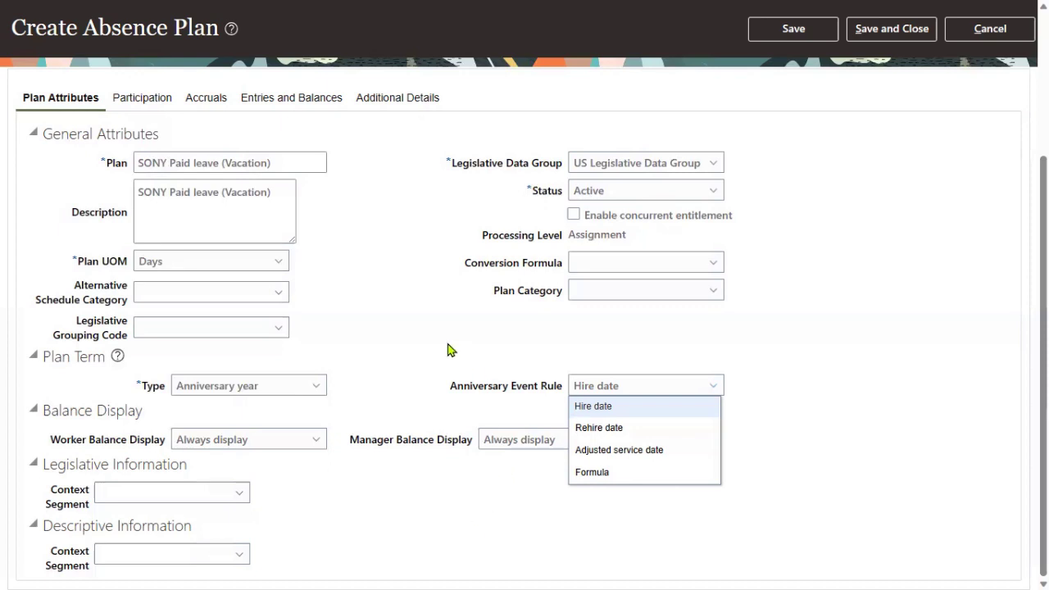
pyautogui.click(449, 394)
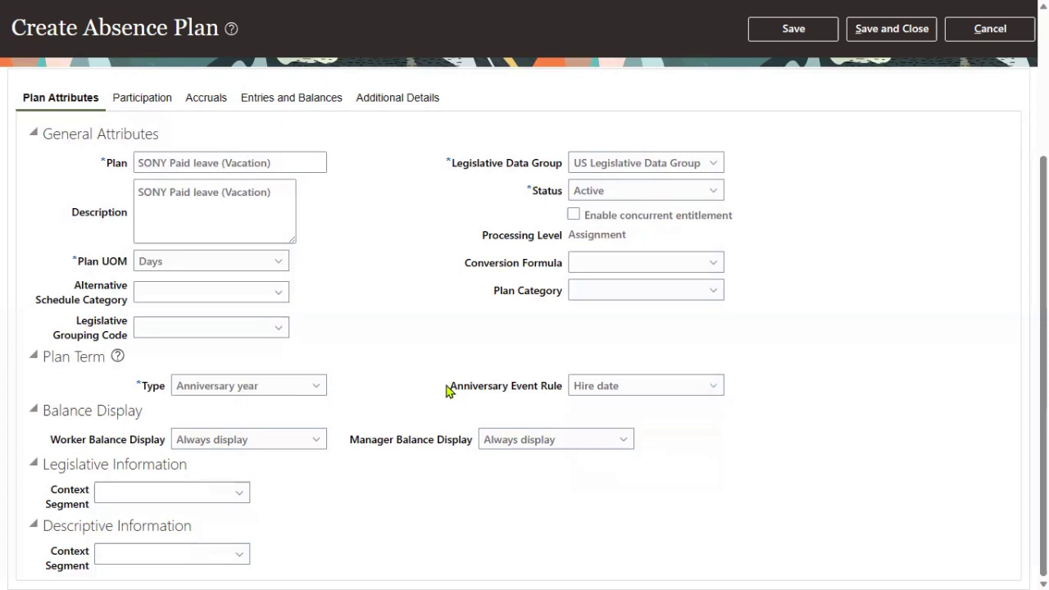
pyautogui.scroll(3, 410, 361)
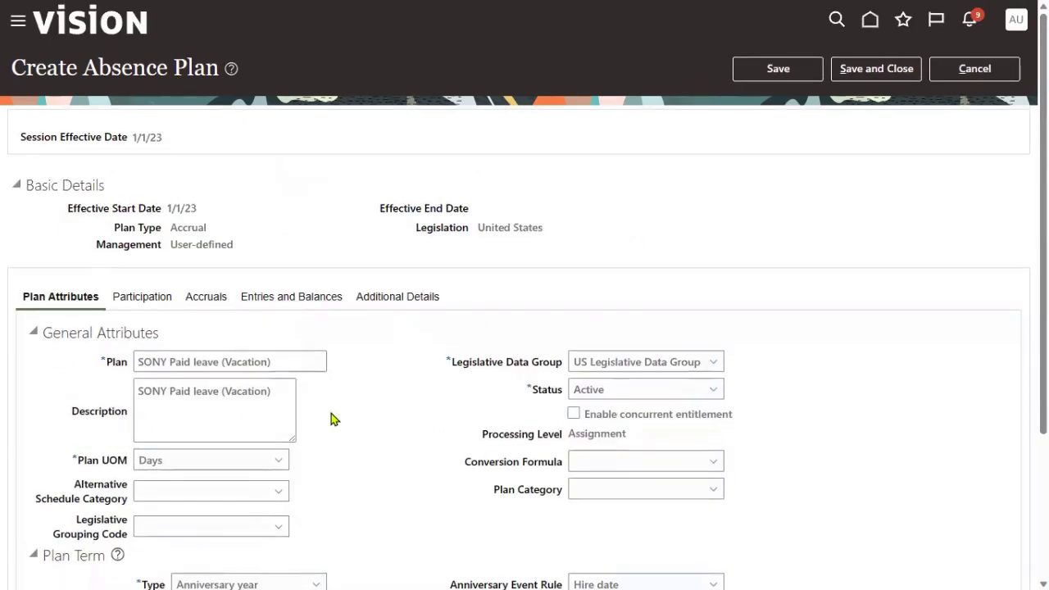
pyautogui.scroll(-3, 331, 416)
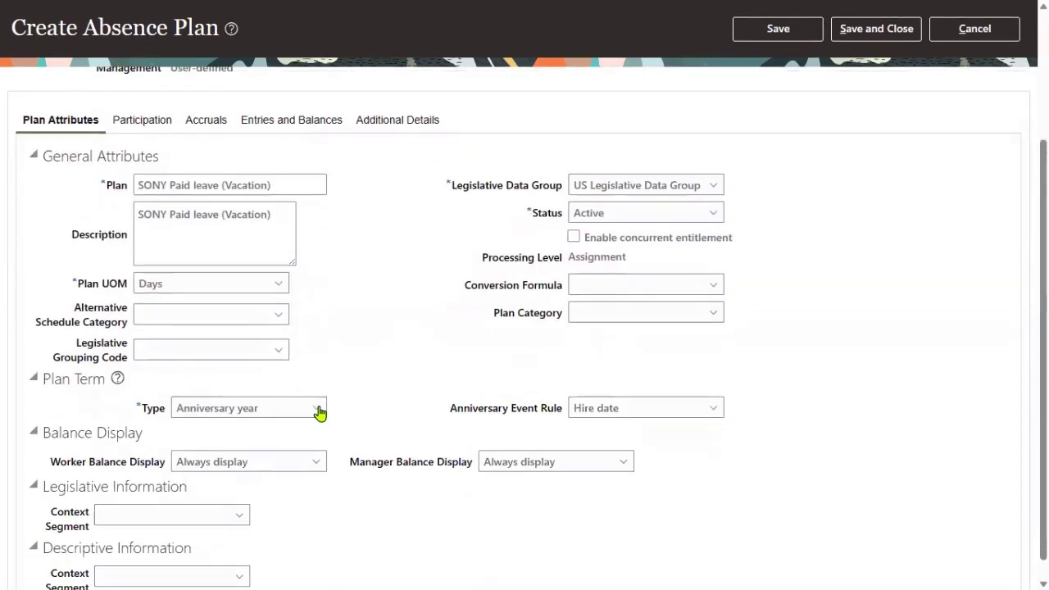
pyautogui.click(319, 409)
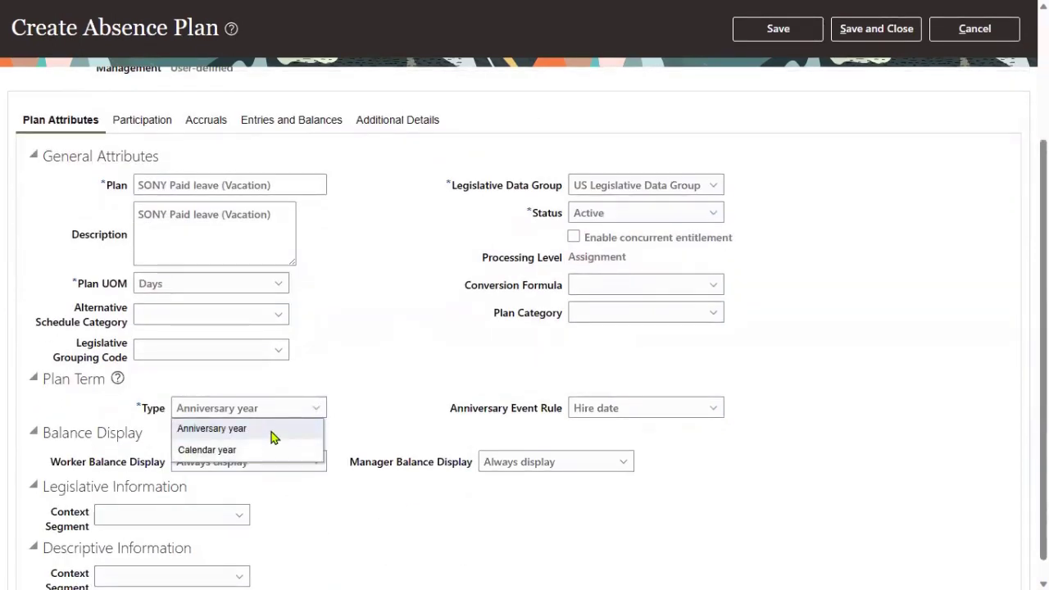
pyautogui.click(270, 450)
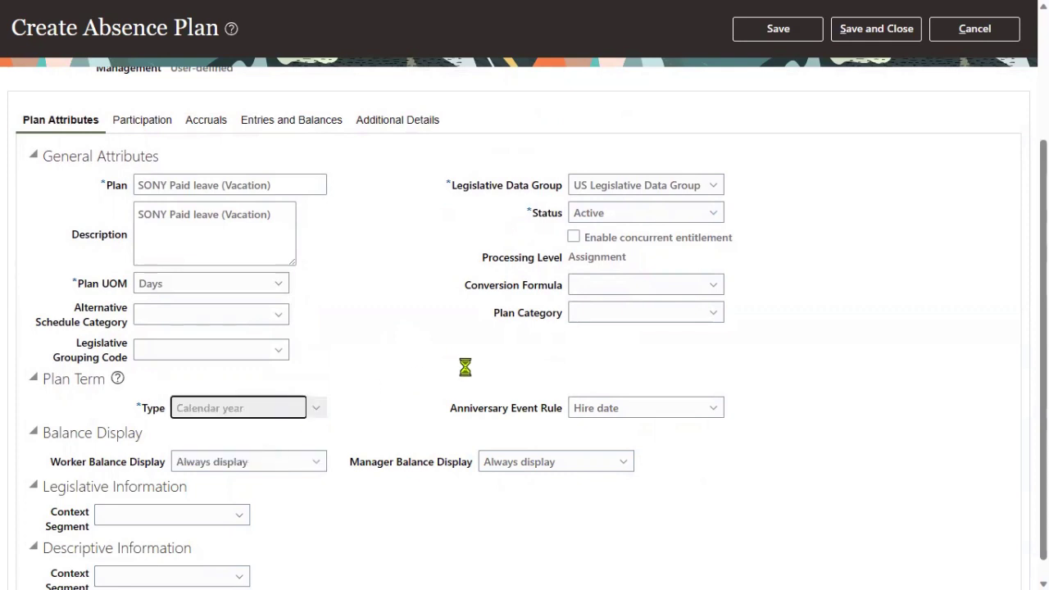
pyautogui.click(315, 439)
pyautogui.click(315, 439)
pyautogui.click(315, 438)
pyautogui.click(366, 433)
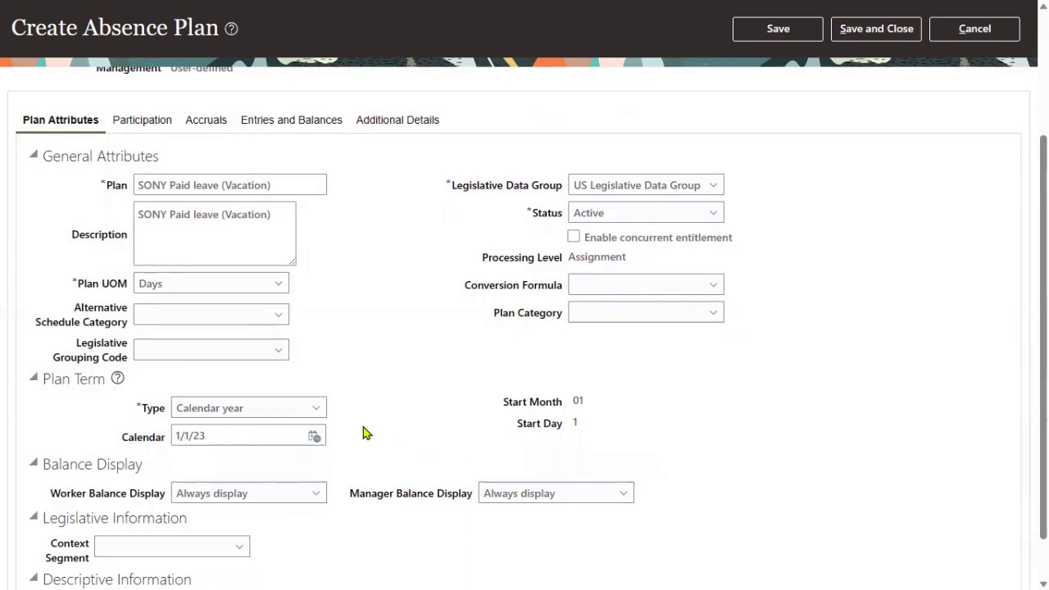
pyautogui.click(273, 407)
pyautogui.click(262, 433)
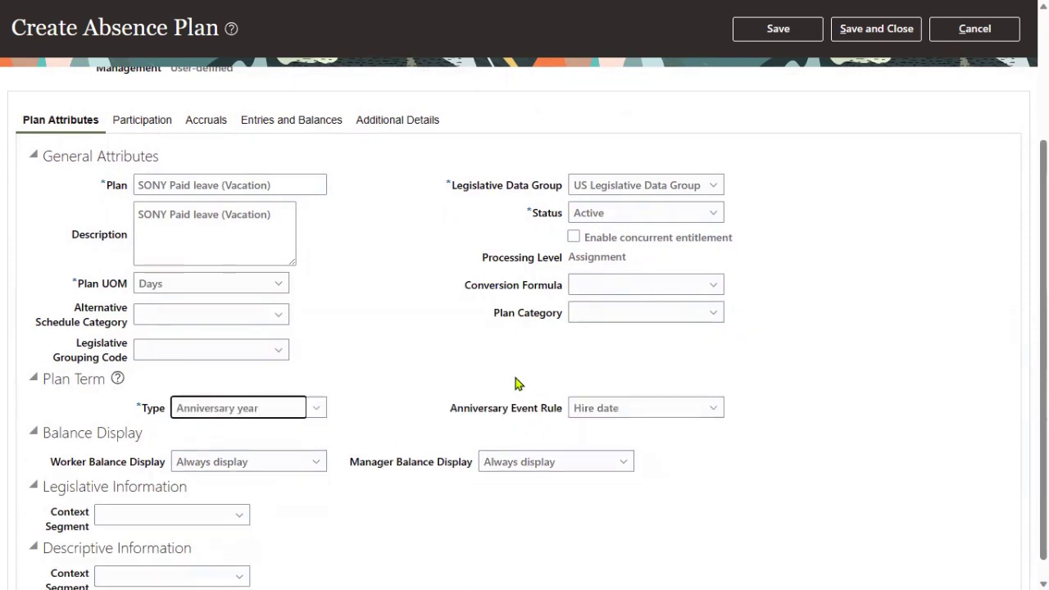
pyautogui.click(680, 415)
pyautogui.click(679, 415)
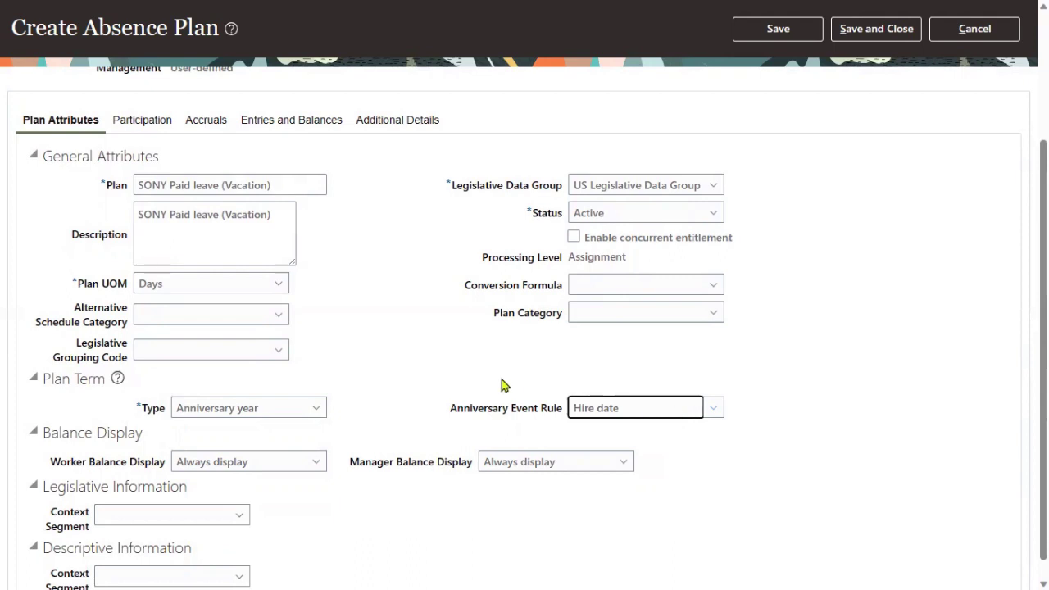
pyautogui.click(379, 360)
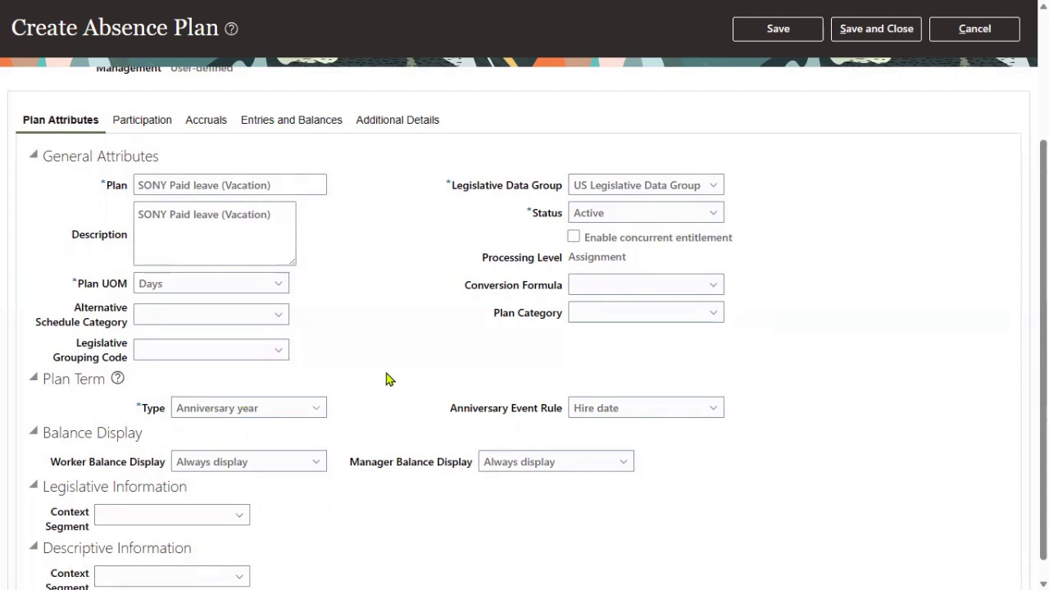
pyautogui.click(312, 407)
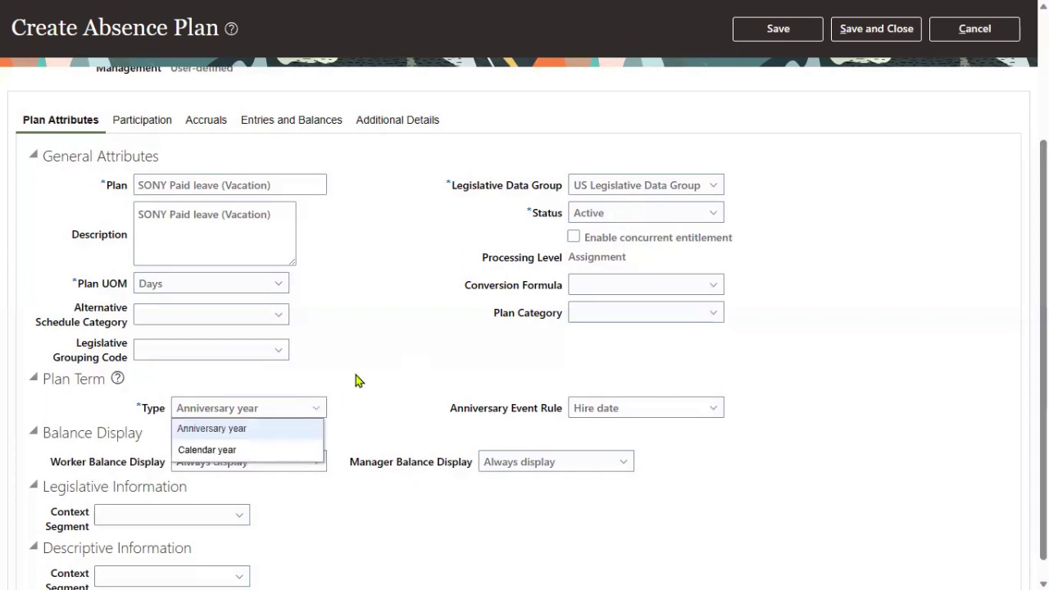
pyautogui.click(381, 368)
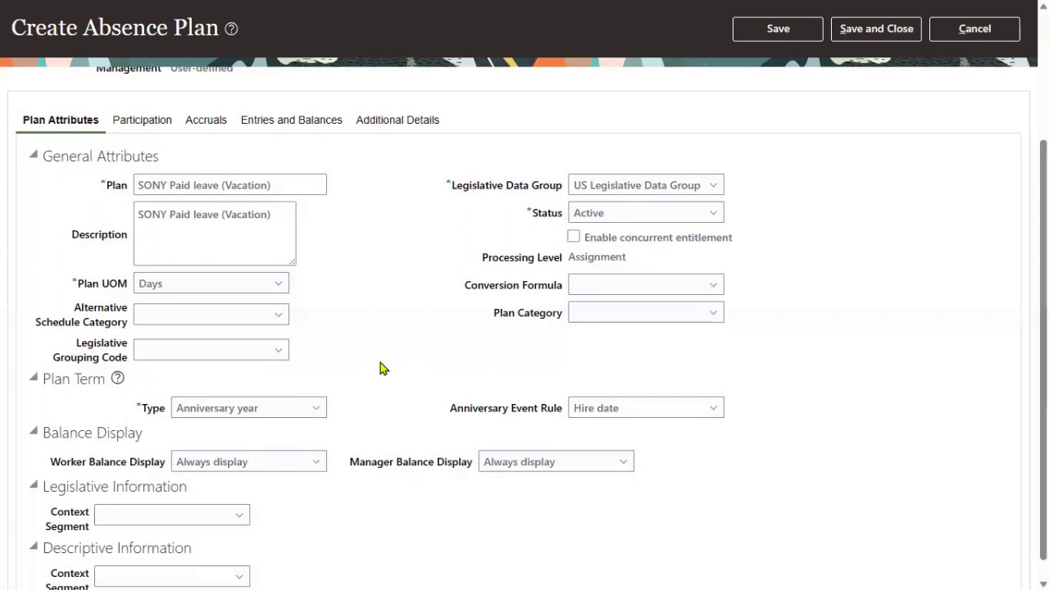